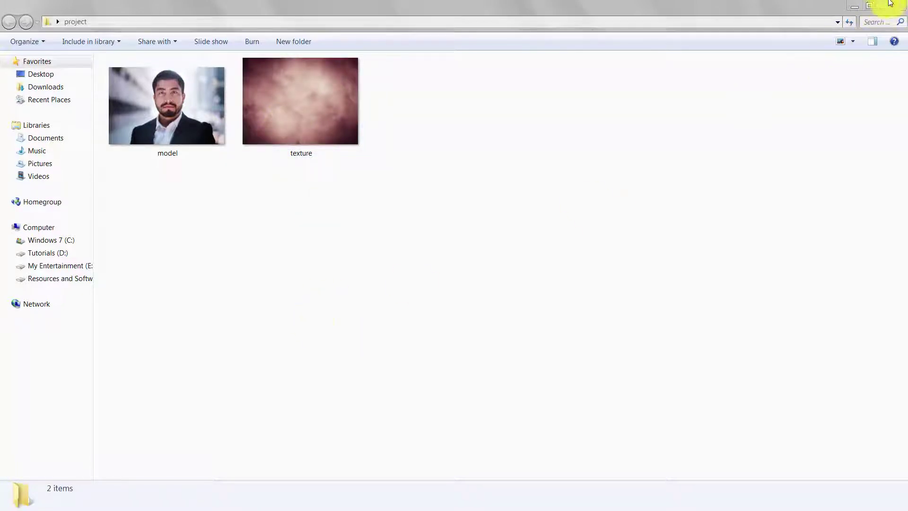
- Open texture.jpg from the project folder as a new Photoshop document
{"action": "left_click", "coordinate": [892, 5]}
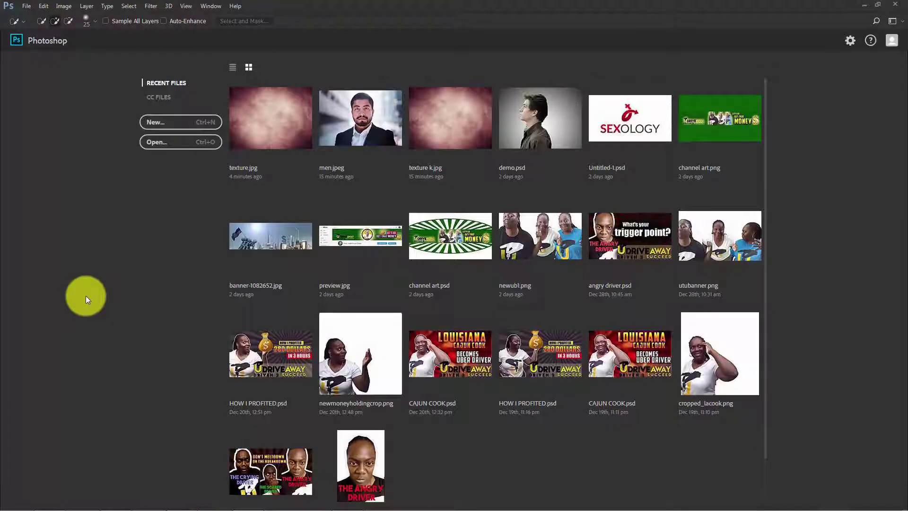
{"action": "left_click", "coordinate": [27, 6]}
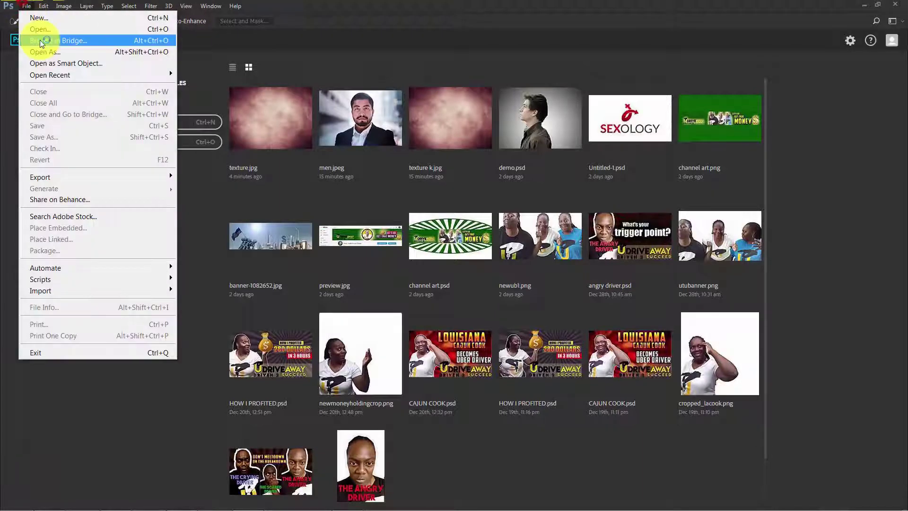
{"action": "left_click", "coordinate": [43, 29]}
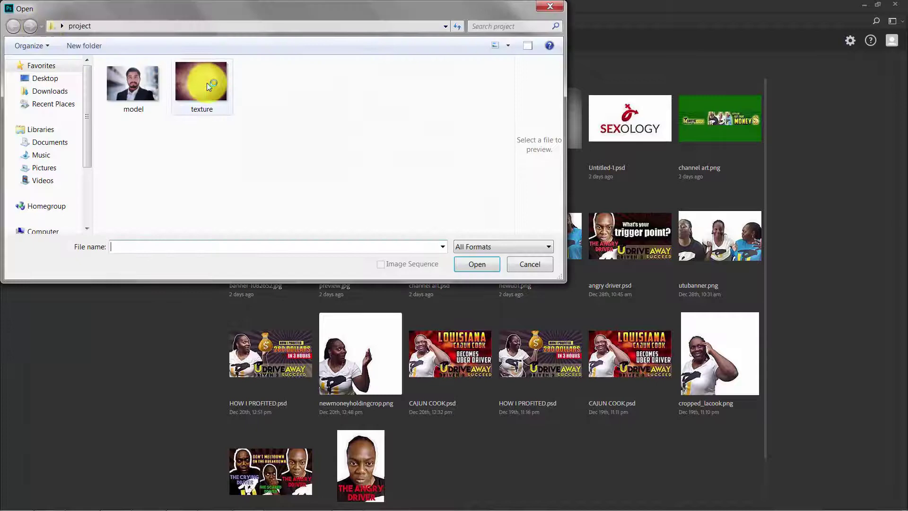
{"action": "left_click", "coordinate": [202, 85]}
{"action": "left_click", "coordinate": [475, 263]}
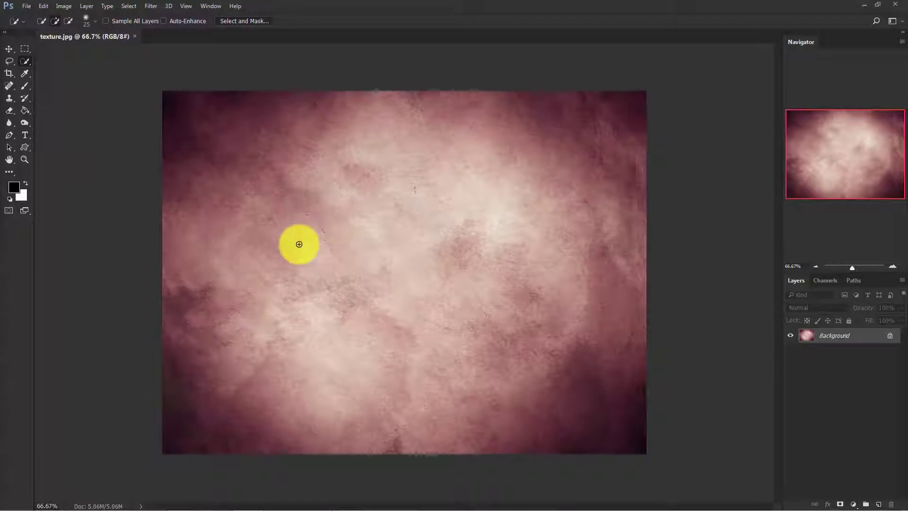
- Use Camera Raw to set the texture's Saturation to -100, Clarity +43 and Contrast +39
{"action": "left_click", "coordinate": [151, 6]}
{"action": "left_click", "coordinate": [186, 74]}
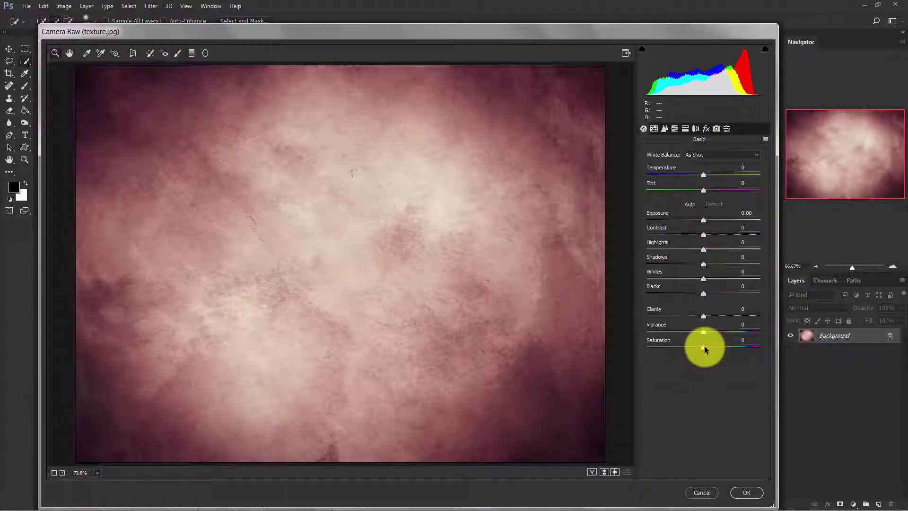
{"action": "left_click_drag", "start_coordinate": [704, 346], "coordinate": [611, 339]}
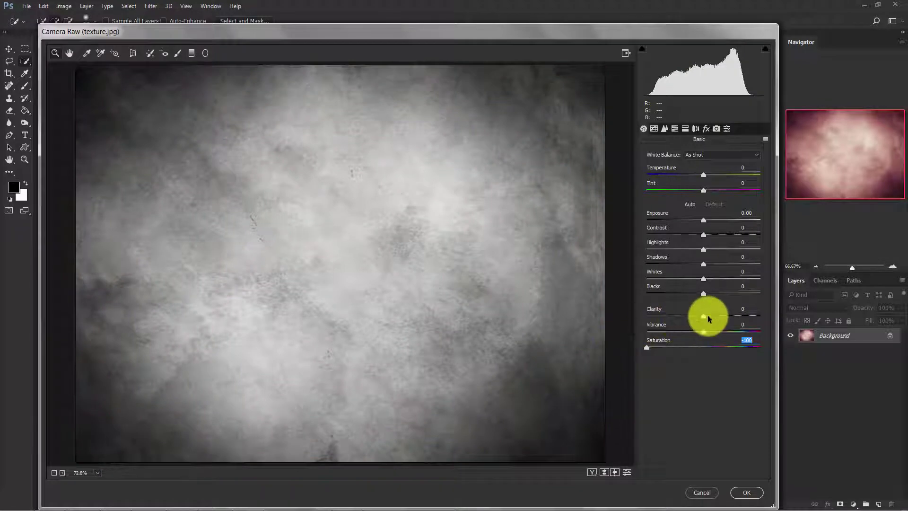
{"action": "left_click_drag", "start_coordinate": [704, 316], "coordinate": [729, 320]}
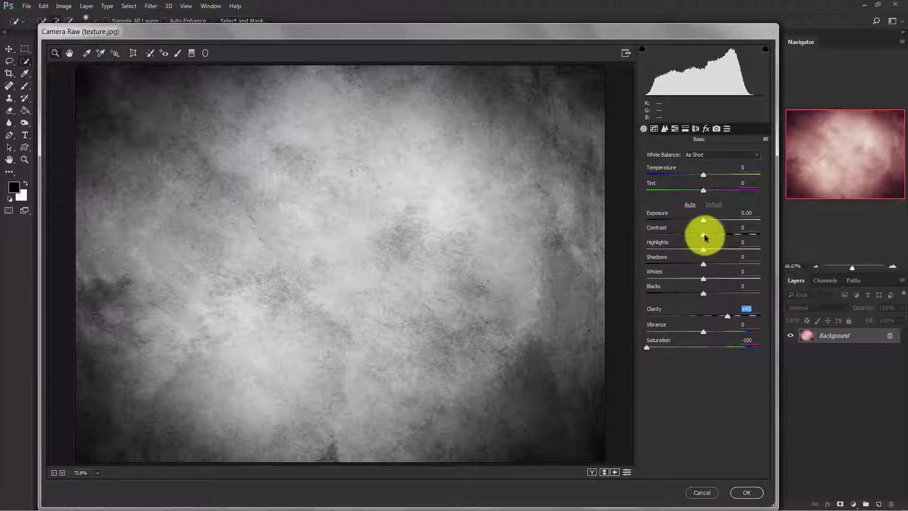
{"action": "mouse_move", "coordinate": [705, 237]}
{"action": "left_mouse_down"}
{"action": "mouse_move", "coordinate": [725, 240]}
{"action": "mouse_move", "coordinate": [709, 220]}
{"action": "left_mouse_up"}
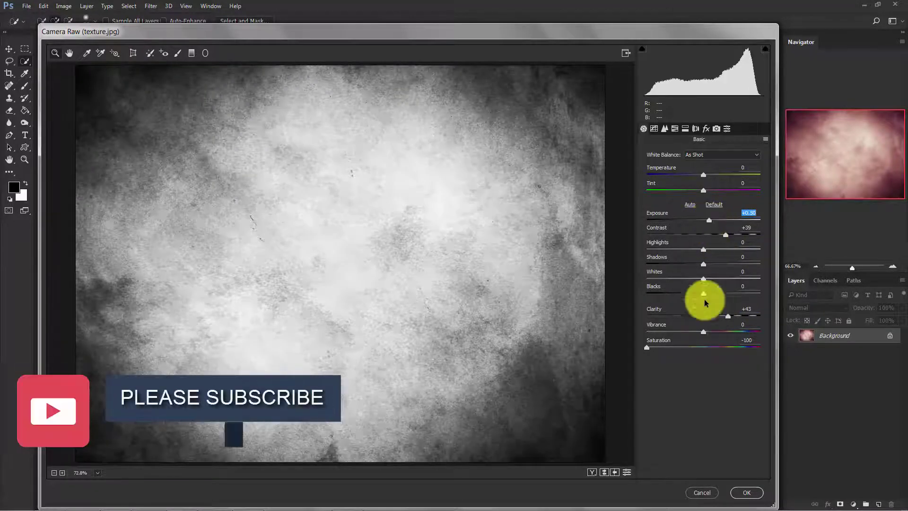
{"action": "left_click", "coordinate": [748, 494]}
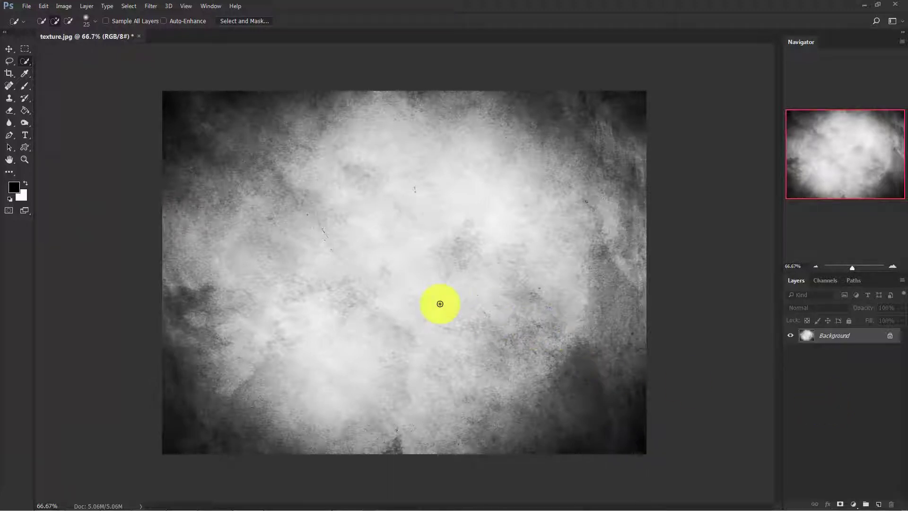
- Place the model photo as an embedded layer over the texture and commit it
{"action": "left_click", "coordinate": [27, 6]}
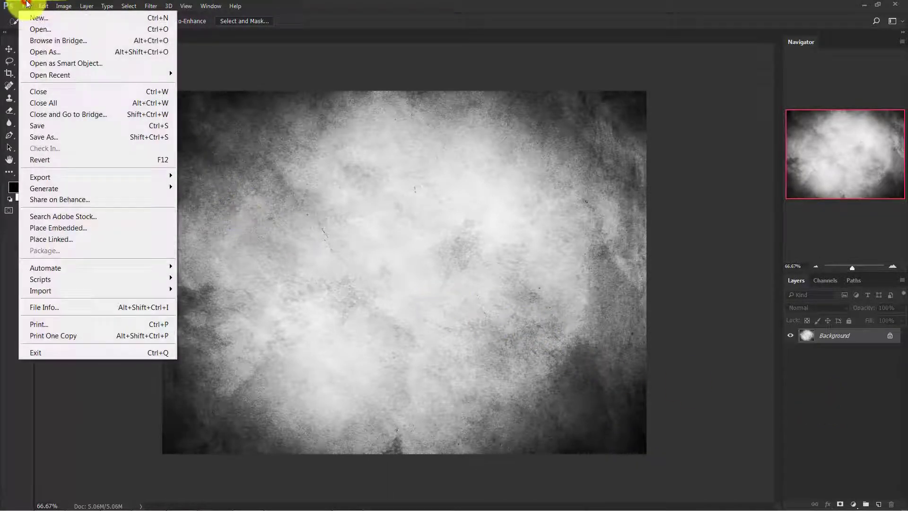
{"action": "left_click", "coordinate": [66, 226]}
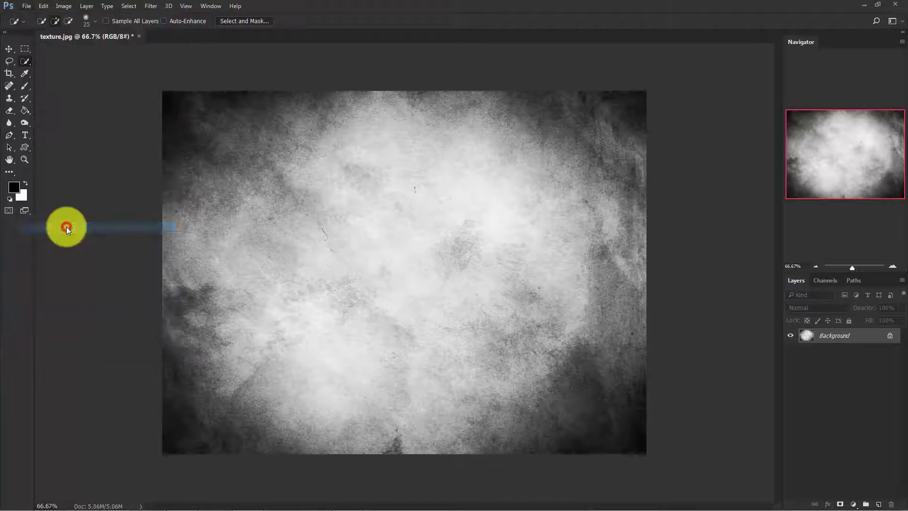
{"action": "left_click", "coordinate": [131, 95]}
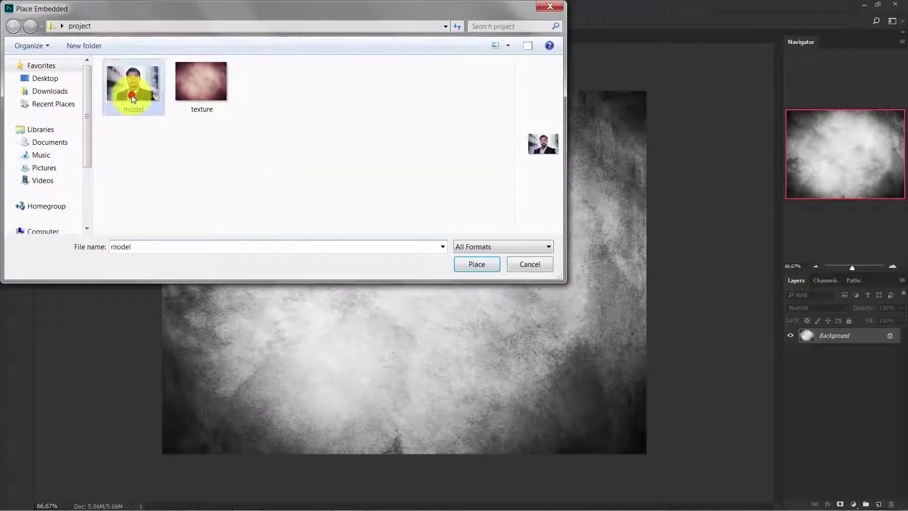
{"action": "left_click", "coordinate": [477, 263]}
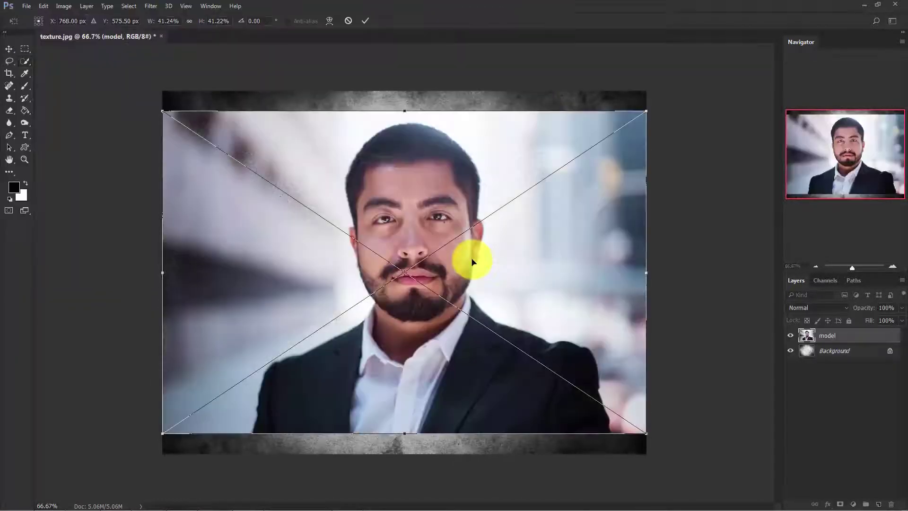
{"action": "left_click", "coordinate": [364, 20]}
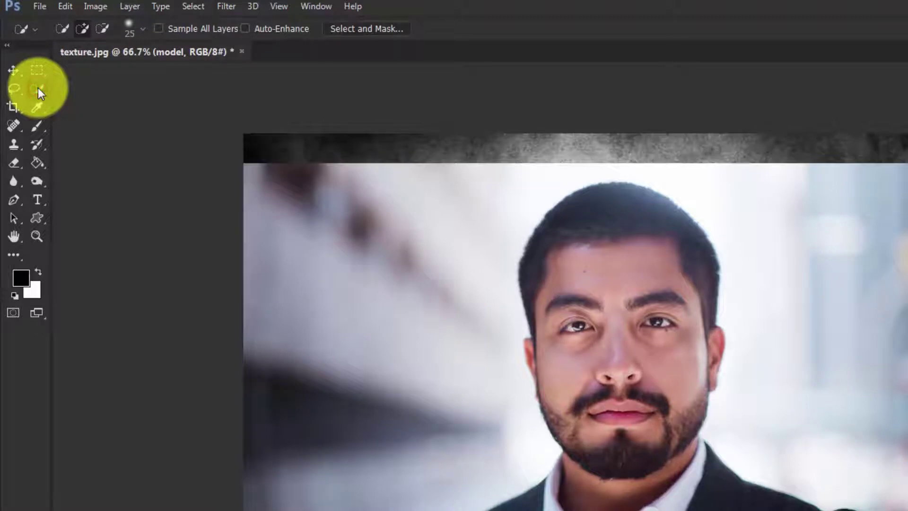
- Open Select and Mask for the model layer with preview transparency at 68%
{"action": "left_click", "coordinate": [367, 29]}
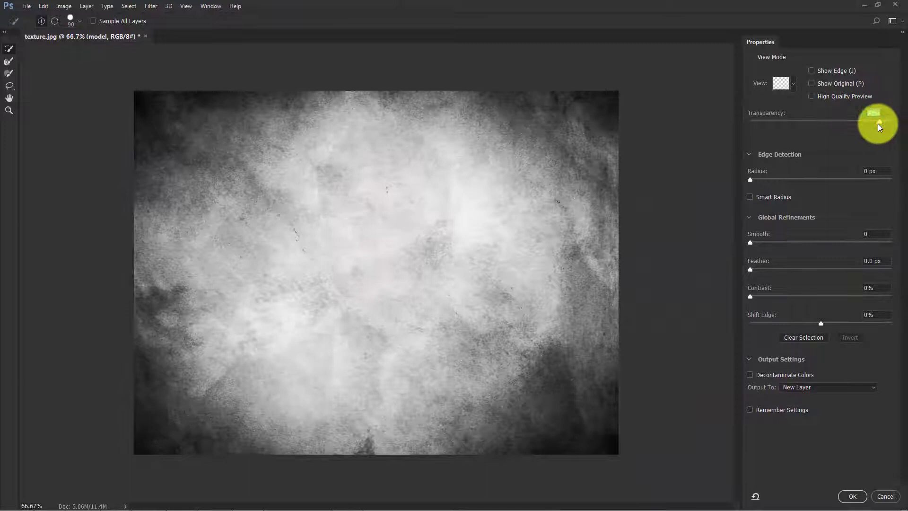
{"action": "left_click_drag", "start_coordinate": [878, 123], "coordinate": [871, 124]}
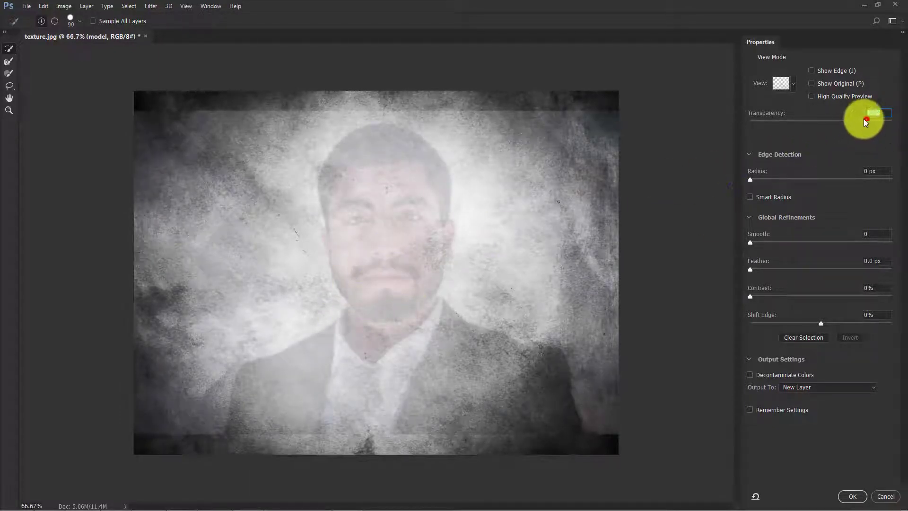
{"action": "left_click_drag", "start_coordinate": [865, 122], "coordinate": [846, 122]}
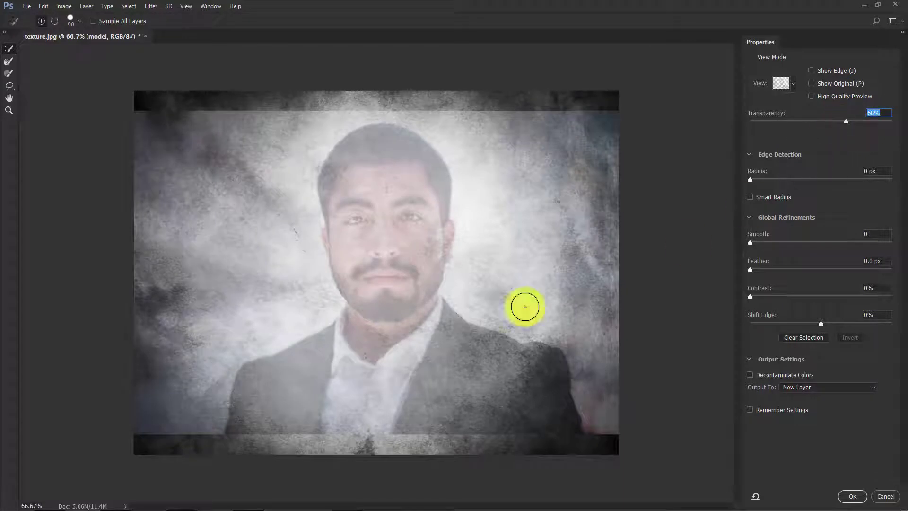
- Quick-select the man, set transparency to 100% and output the cutout to a new layer
{"action": "left_click", "coordinate": [11, 49]}
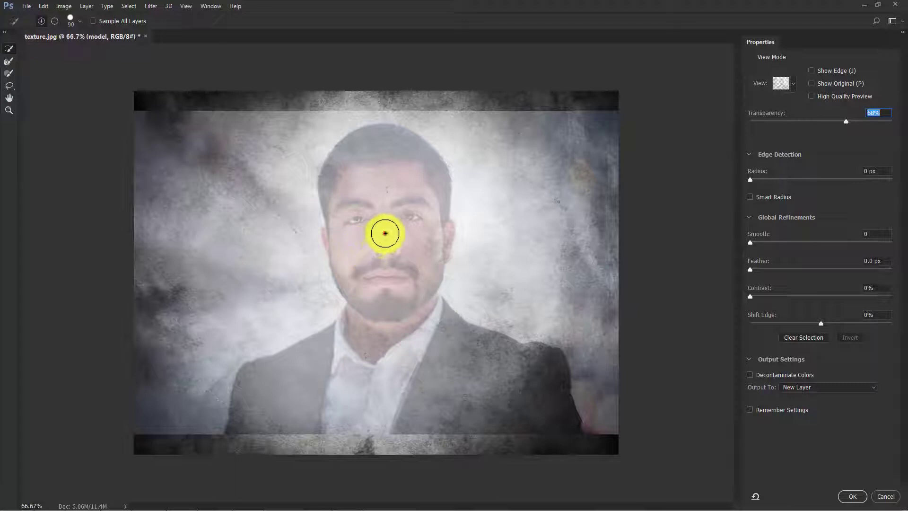
{"action": "mouse_move", "coordinate": [384, 233]}
{"action": "left_mouse_down"}
{"action": "mouse_move", "coordinate": [385, 303]}
{"action": "mouse_move", "coordinate": [455, 358]}
{"action": "mouse_move", "coordinate": [266, 405]}
{"action": "mouse_move", "coordinate": [298, 400]}
{"action": "mouse_move", "coordinate": [391, 213]}
{"action": "left_mouse_up"}
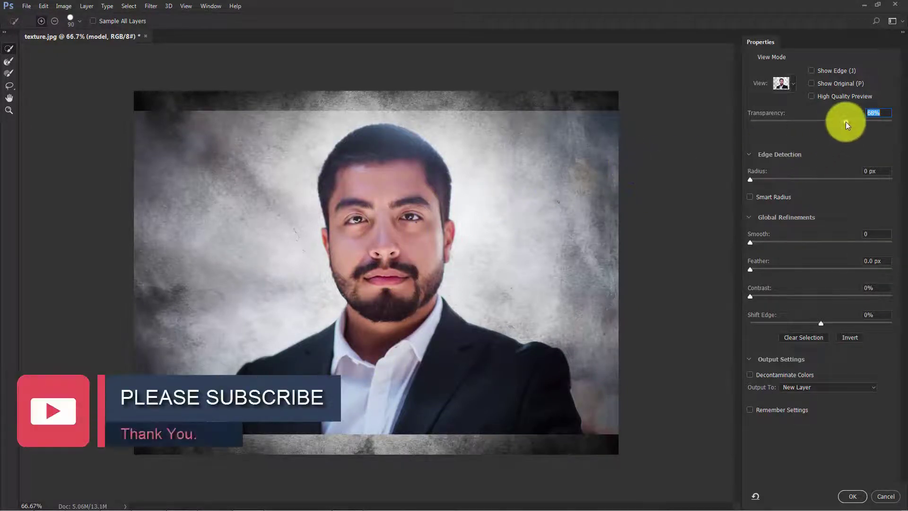
{"action": "left_click_drag", "start_coordinate": [846, 121], "coordinate": [892, 121]}
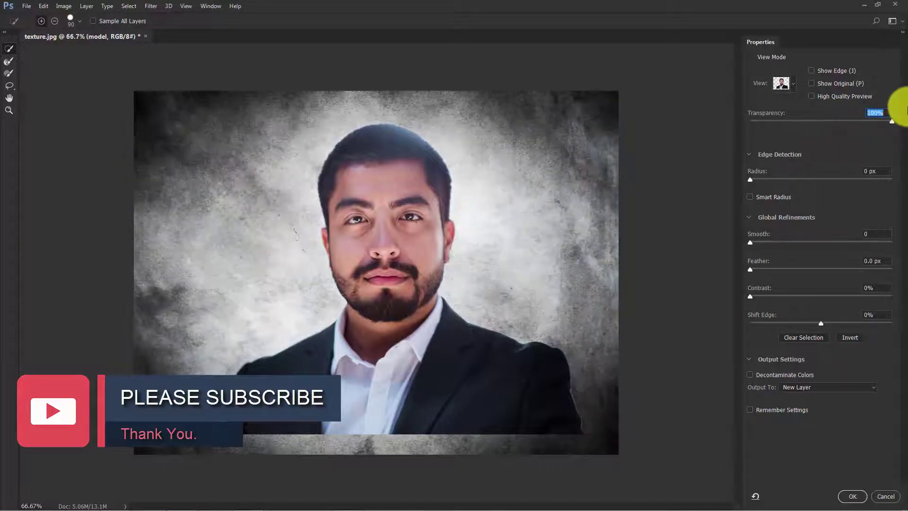
{"action": "left_click", "coordinate": [803, 387]}
{"action": "left_click", "coordinate": [811, 410]}
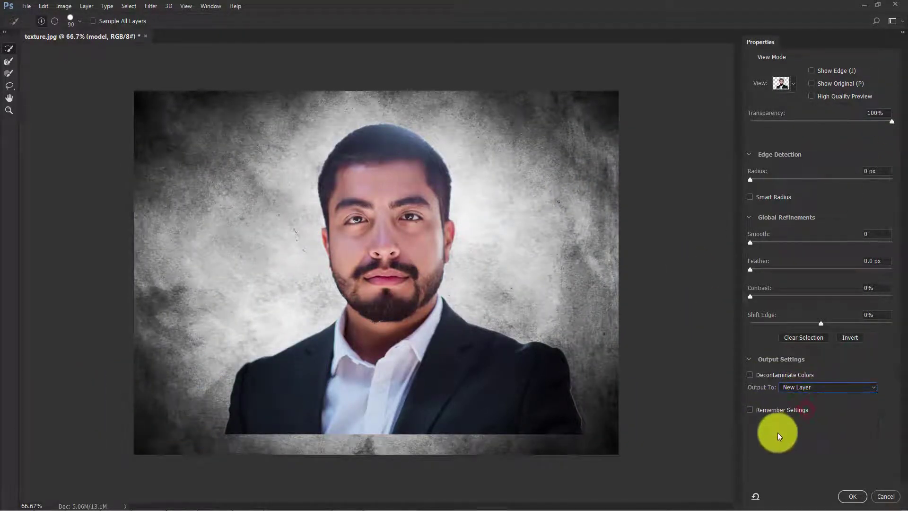
{"action": "left_click", "coordinate": [848, 495]}
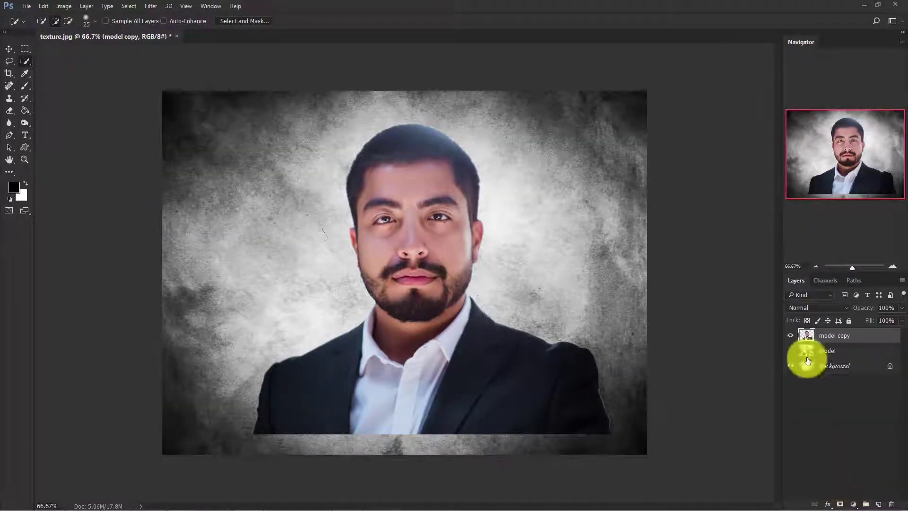
- Delete the original model layer, keeping only model copy above the Background
{"action": "left_click", "coordinate": [859, 350]}
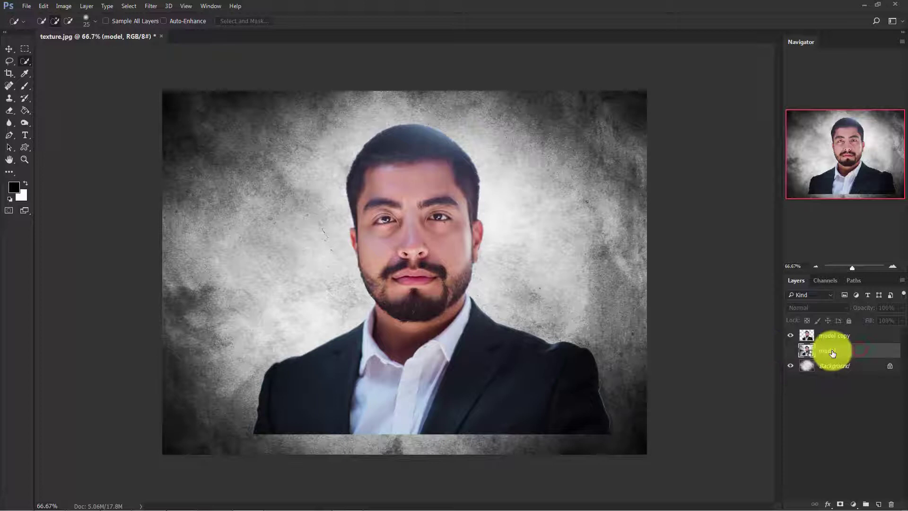
{"action": "key", "text": "Delete"}
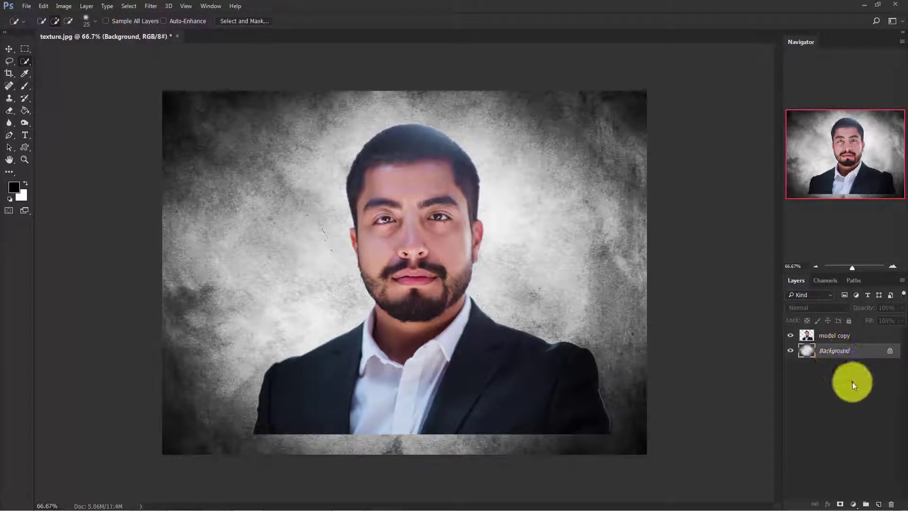
{"action": "left_click", "coordinate": [852, 381]}
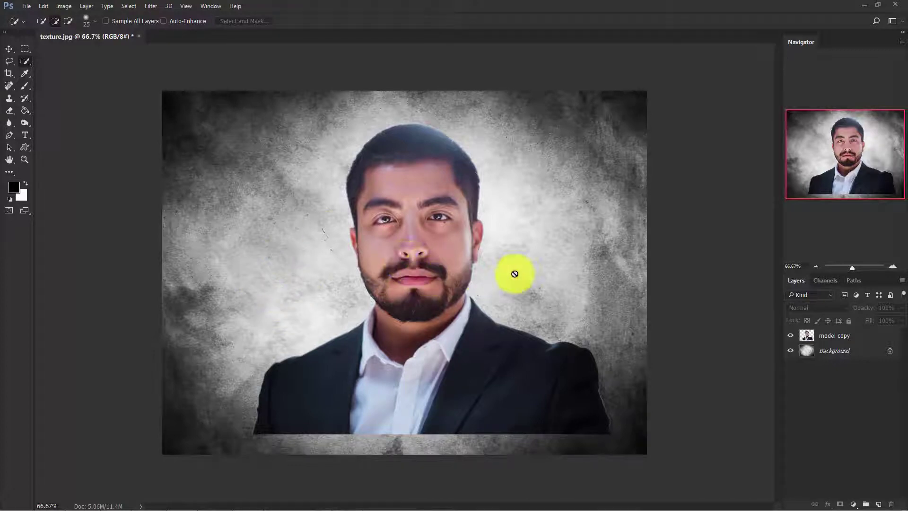
- Free Transform the model copy cutout down-left, scale it to about 102.6%, and commit
{"action": "left_click", "coordinate": [843, 336]}
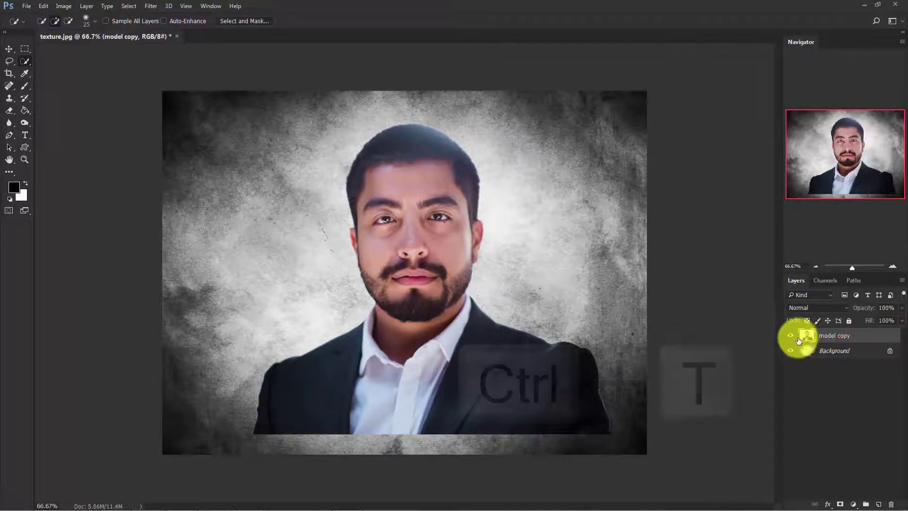
{"action": "key", "text": "ctrl+t"}
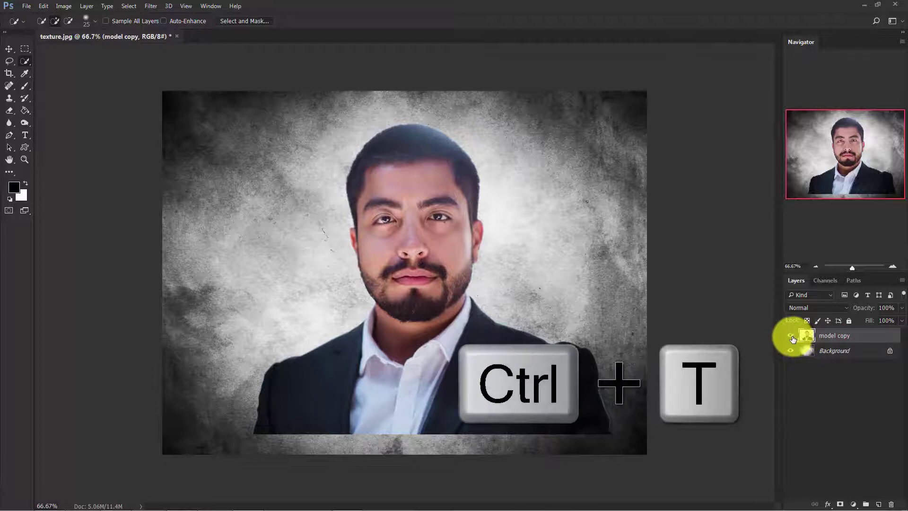
{"action": "left_click_drag", "start_coordinate": [431, 223], "coordinate": [418, 254]}
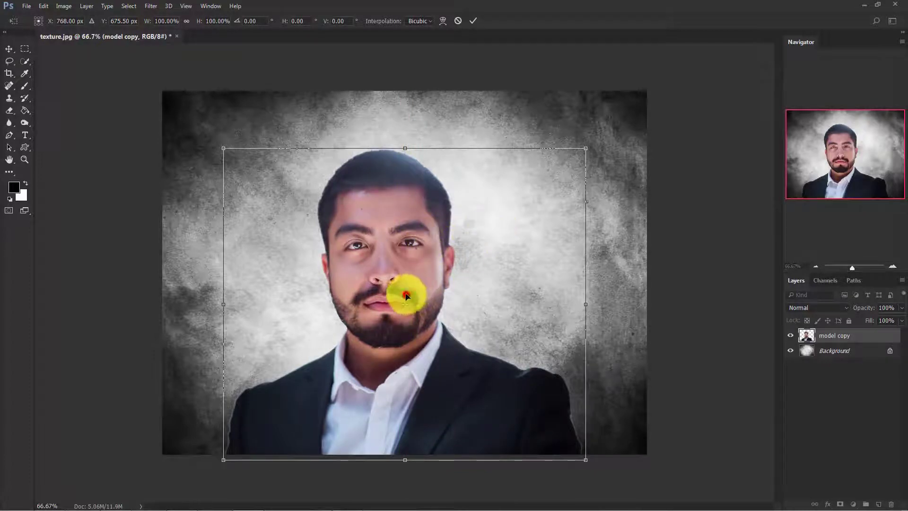
{"action": "left_click_drag", "start_coordinate": [405, 296], "coordinate": [405, 284]}
{"action": "mouse_move", "coordinate": [587, 142]}
{"action": "left_mouse_down"}
{"action": "mouse_move", "coordinate": [609, 116]}
{"action": "mouse_move", "coordinate": [593, 138]}
{"action": "left_mouse_up"}
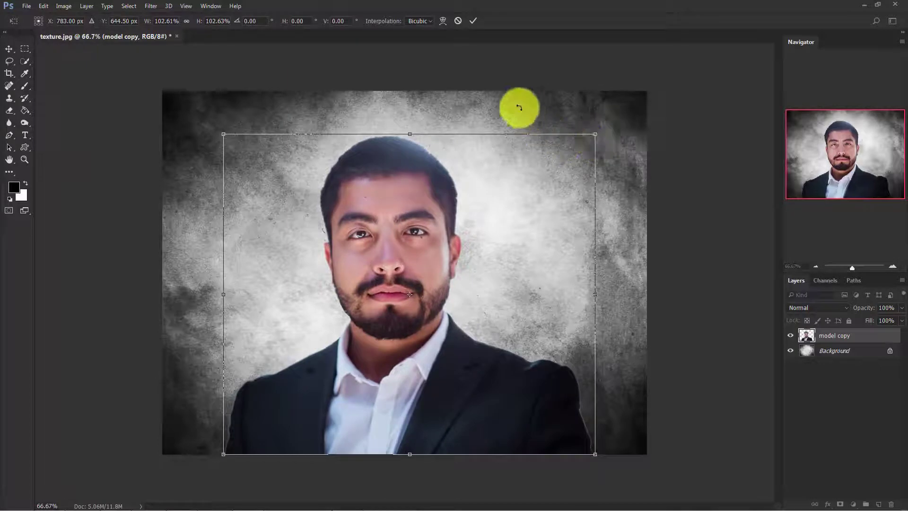
{"action": "left_click", "coordinate": [473, 20]}
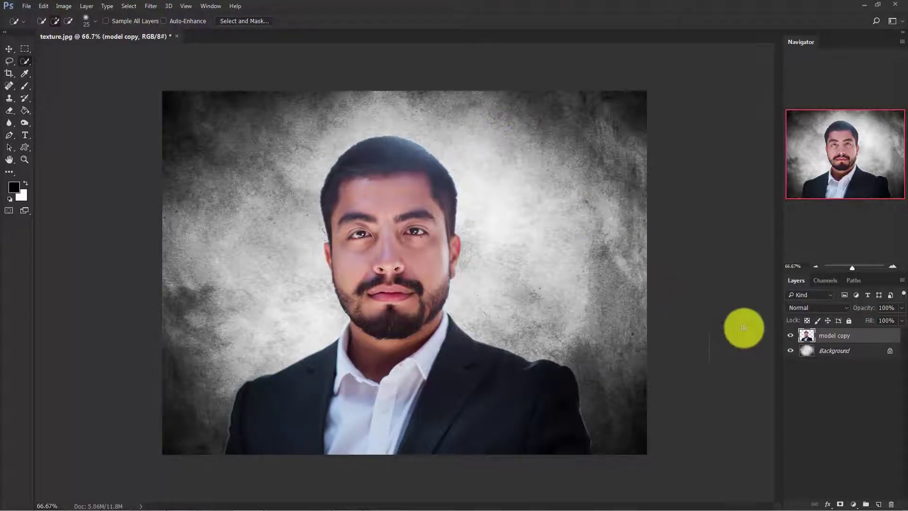
- Give the model copy Camera Raw Saturation -80, Clarity +77, Exposure +0.95 and higher contrast
{"action": "left_click", "coordinate": [840, 334]}
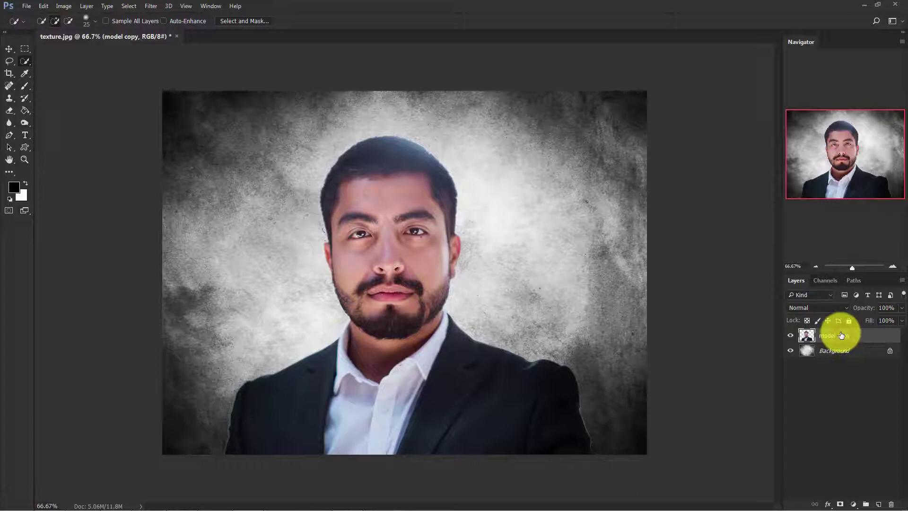
{"action": "left_click", "coordinate": [150, 5]}
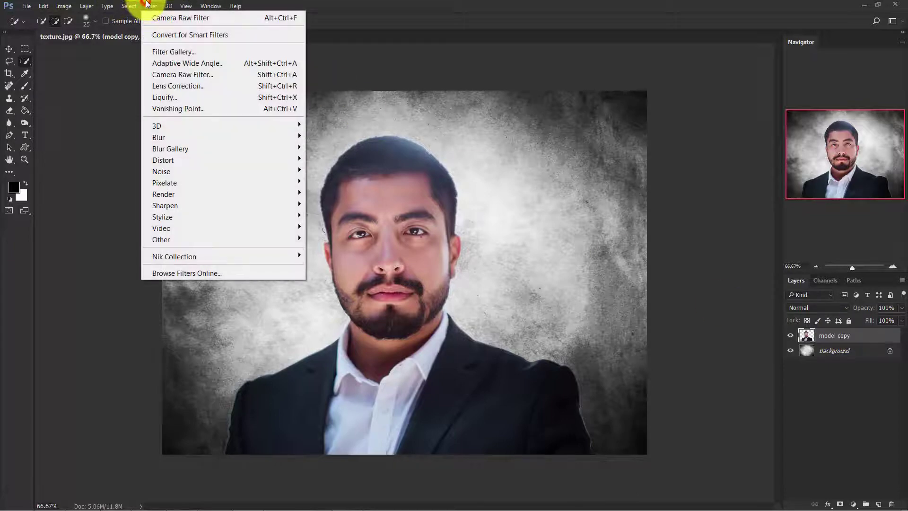
{"action": "left_click", "coordinate": [183, 74]}
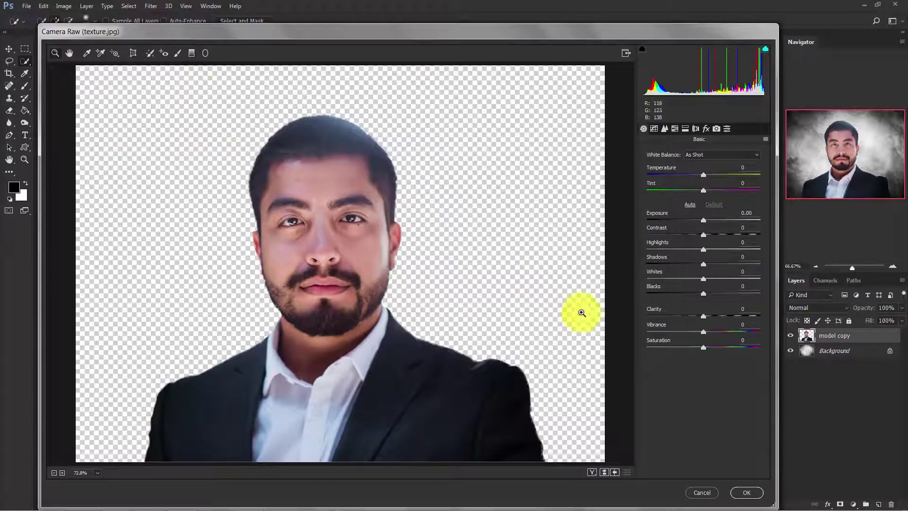
{"action": "left_click_drag", "start_coordinate": [705, 346], "coordinate": [663, 346]}
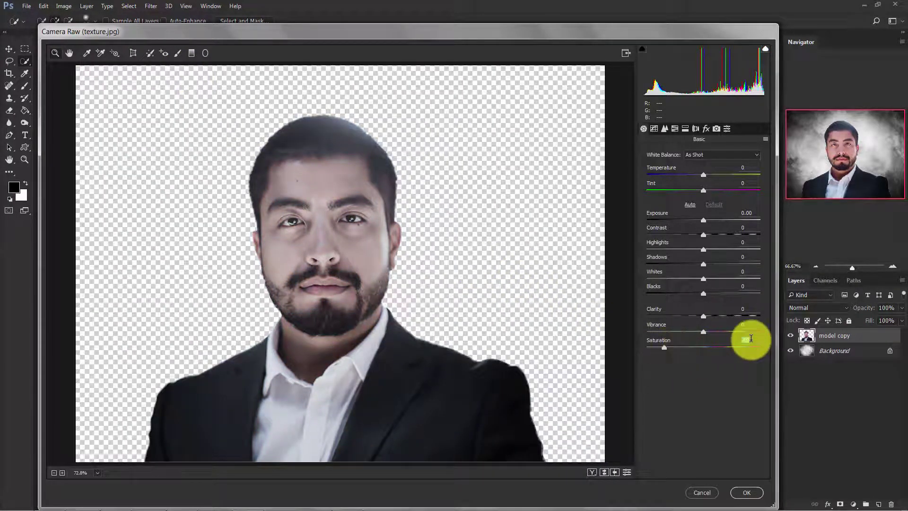
{"action": "left_click", "coordinate": [744, 339]}
{"action": "type", "text": "0"}
{"action": "key", "text": "Return"}
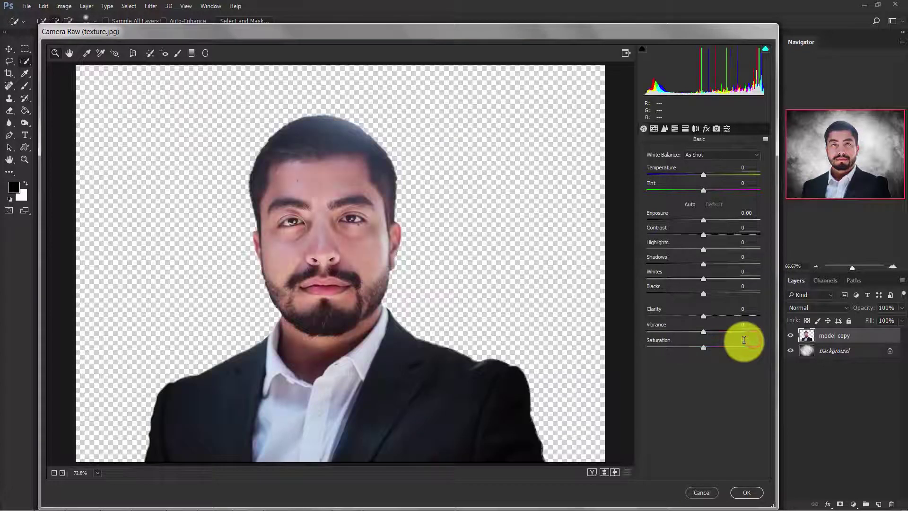
{"action": "type", "text": "0"}
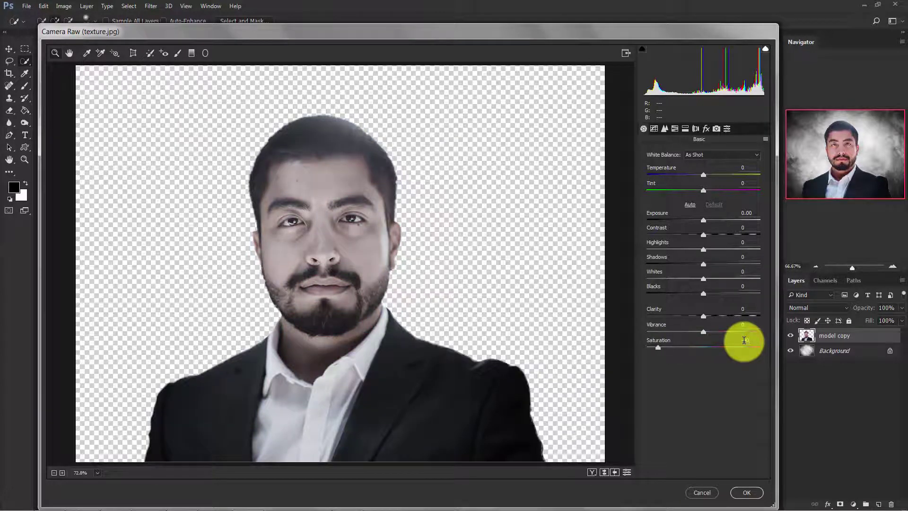
{"action": "left_click_drag", "start_coordinate": [703, 314], "coordinate": [747, 317]}
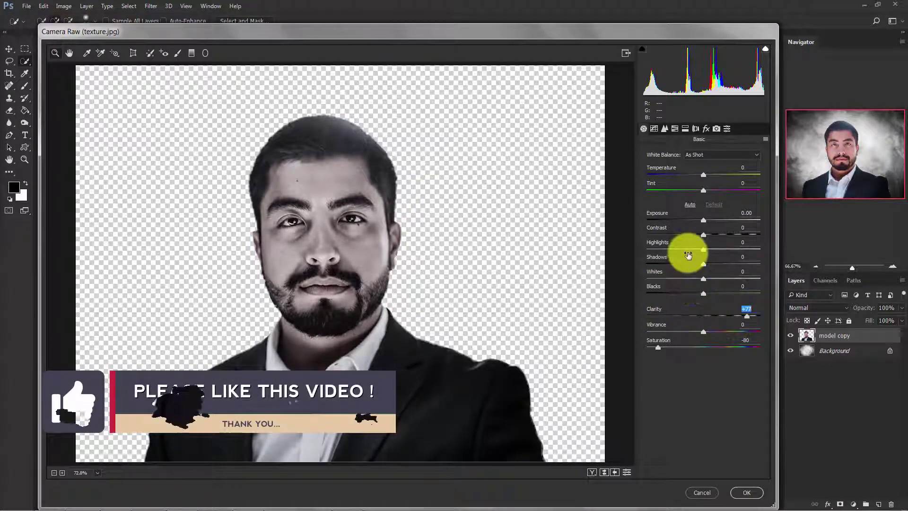
{"action": "left_click_drag", "start_coordinate": [704, 220], "coordinate": [730, 233]}
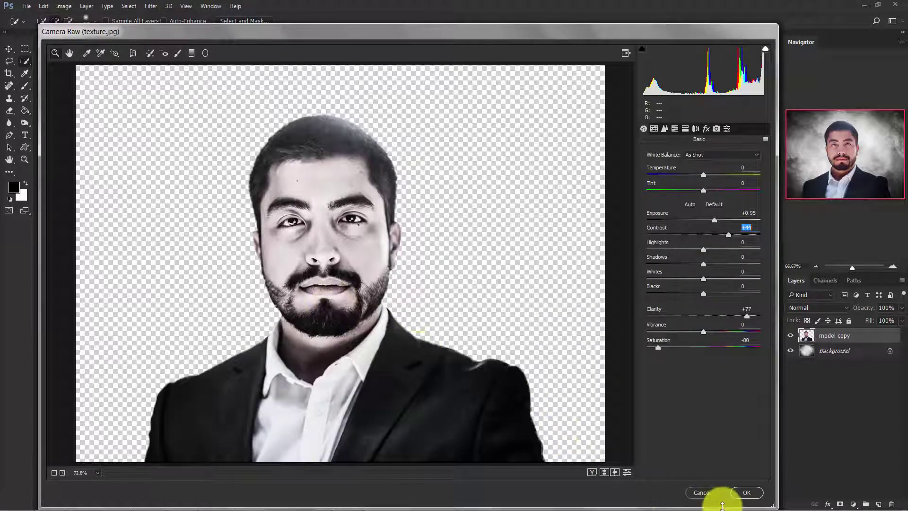
{"action": "left_click", "coordinate": [749, 491]}
{"action": "left_click", "coordinate": [877, 406]}
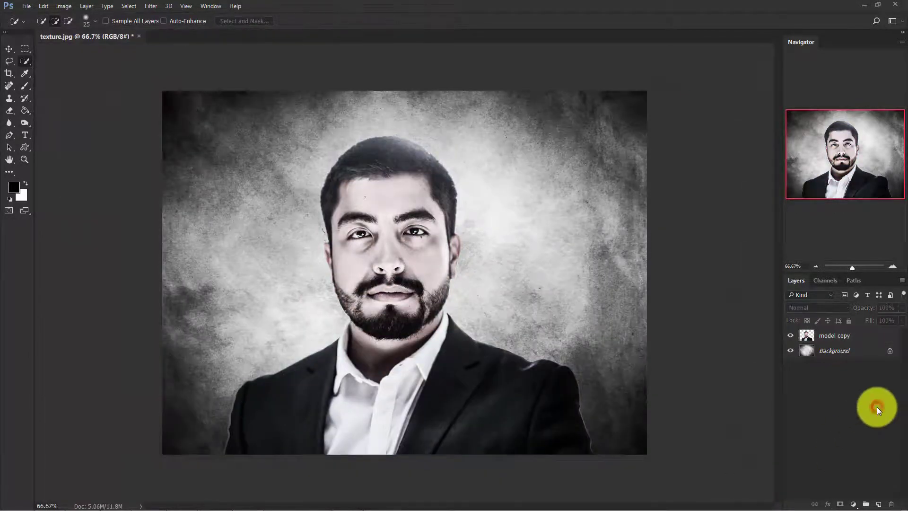
{"action": "key", "text": "ctrl+minus"}
{"action": "key", "text": "ctrl+minus"}
{"action": "key", "text": "ctrl+plus"}
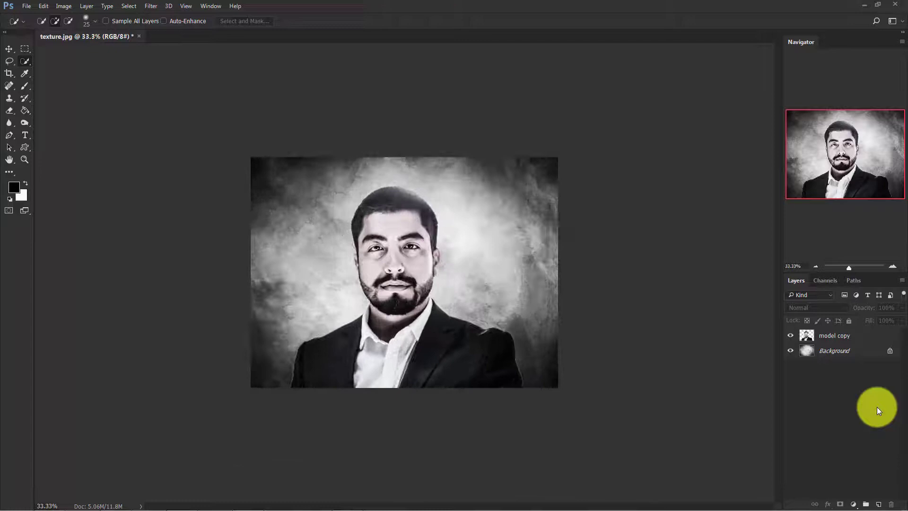
{"action": "key", "text": "ctrl+plus"}
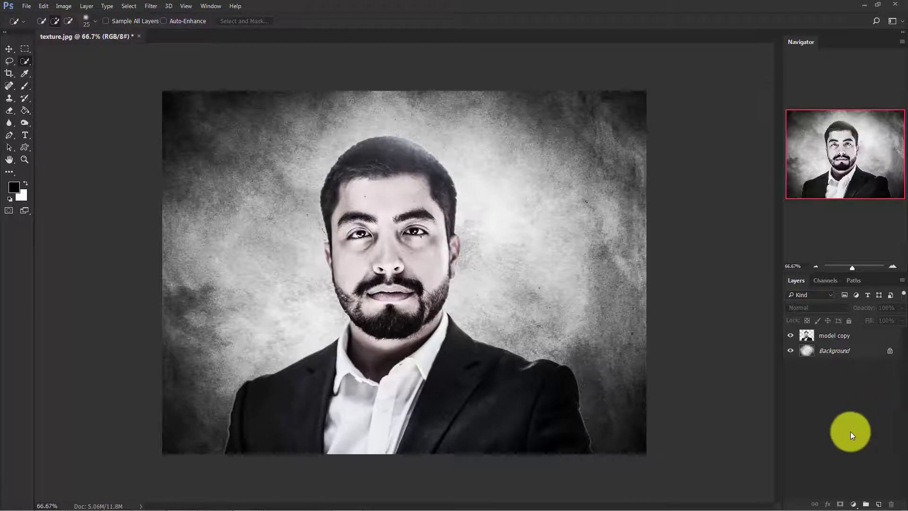
- Add a Gradient Map adjustment layer using the Violet, Orange gradient preset
{"action": "left_click", "coordinate": [854, 504]}
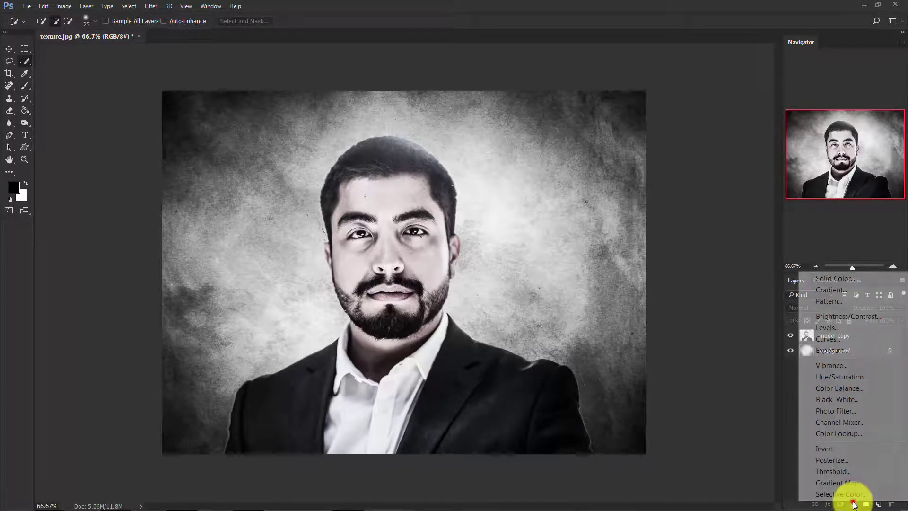
{"action": "left_click", "coordinate": [889, 483]}
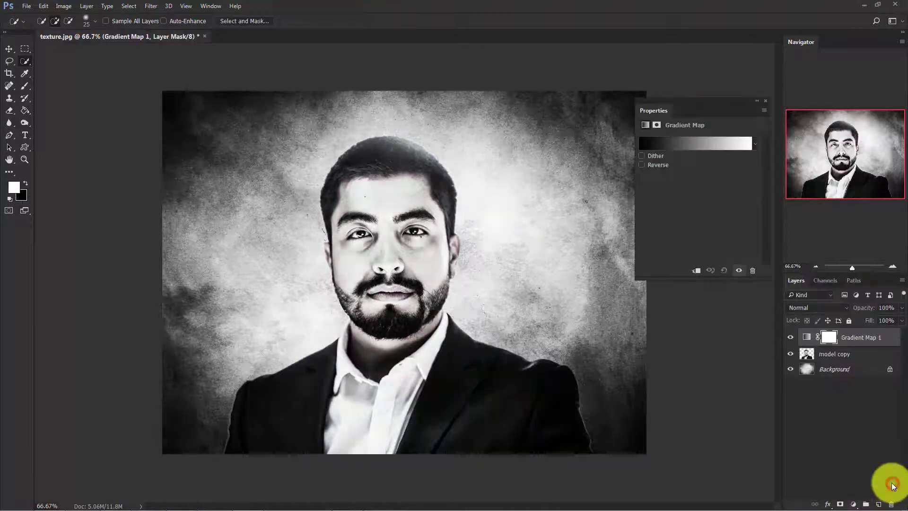
{"action": "left_click_drag", "start_coordinate": [698, 106], "coordinate": [614, 153]}
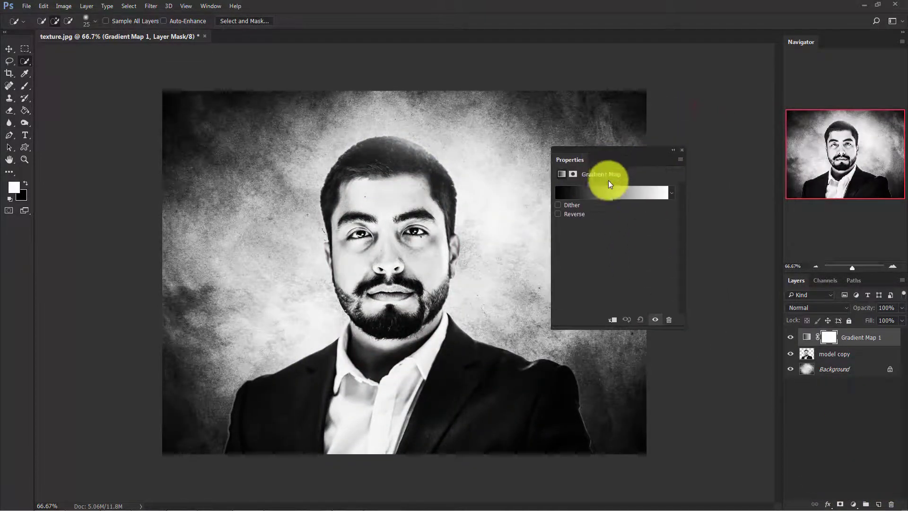
{"action": "left_click", "coordinate": [608, 193]}
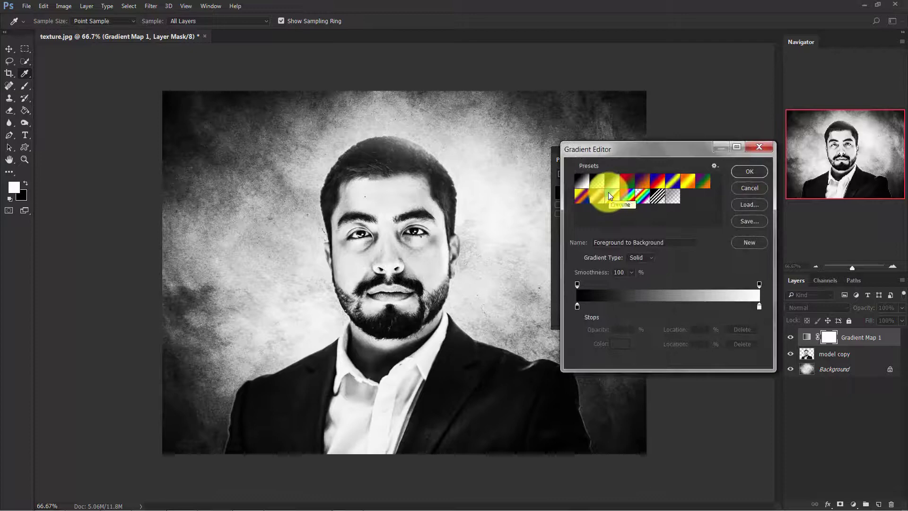
{"action": "left_click", "coordinate": [612, 182]}
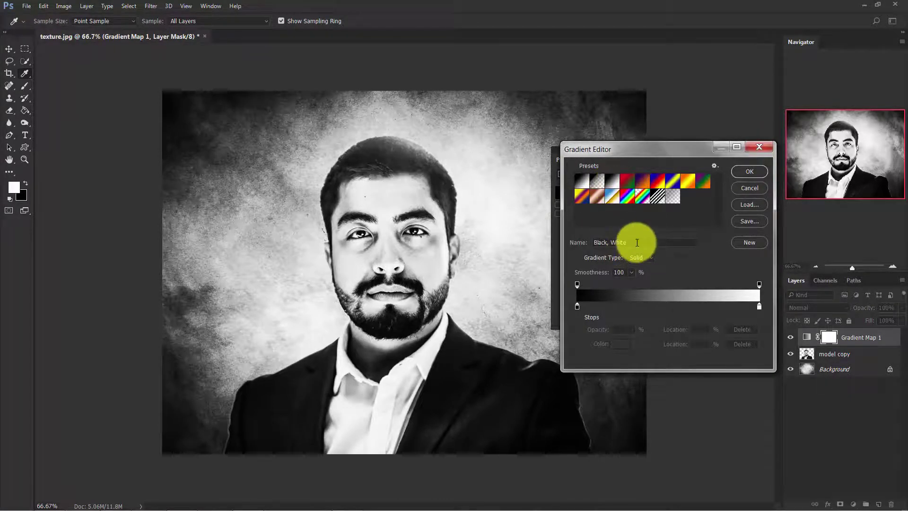
{"action": "left_click_drag", "start_coordinate": [636, 242], "coordinate": [568, 242]}
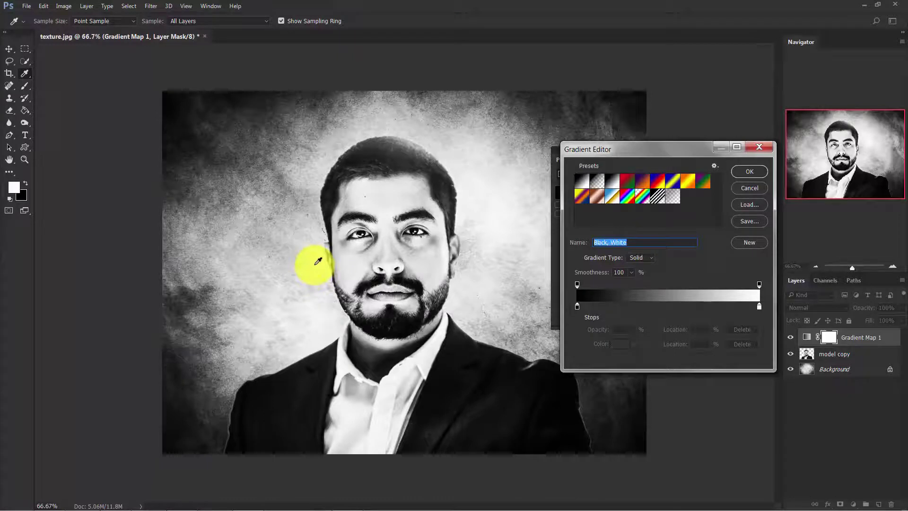
{"action": "left_click", "coordinate": [642, 181]}
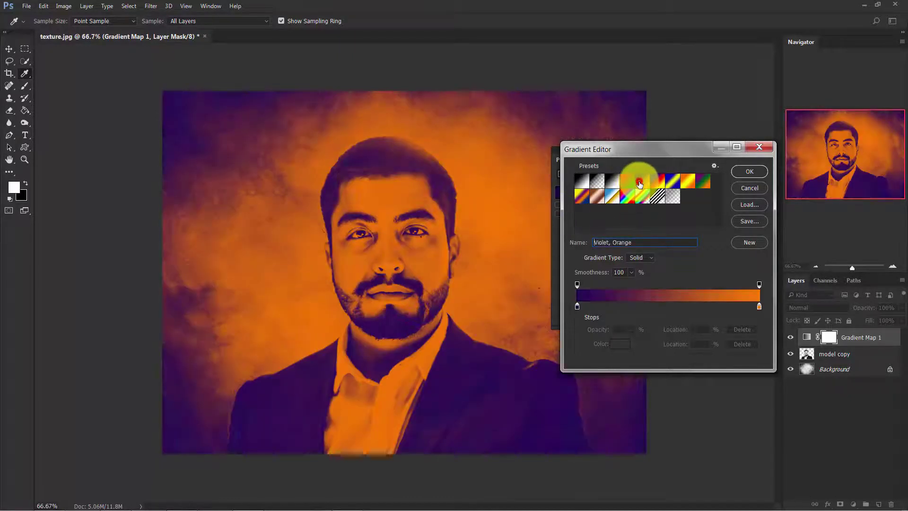
{"action": "left_click_drag", "start_coordinate": [639, 243], "coordinate": [551, 242]}
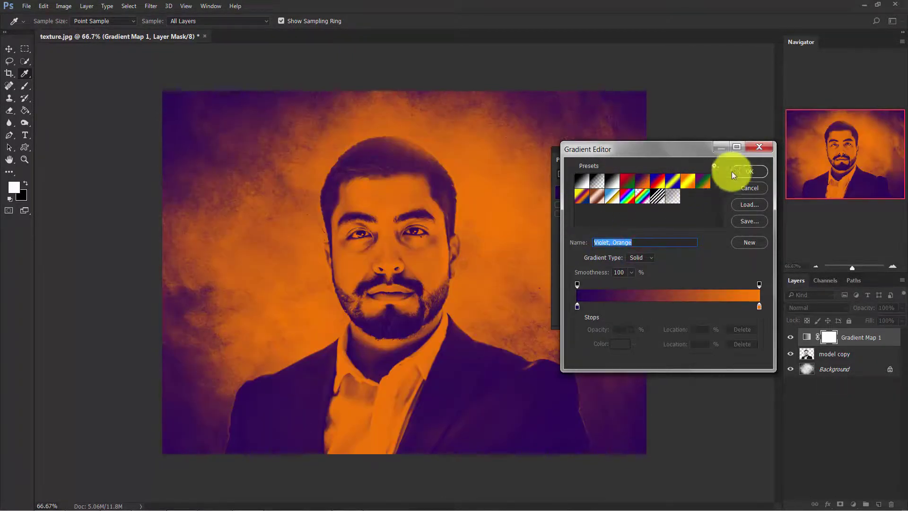
{"action": "left_click", "coordinate": [744, 172]}
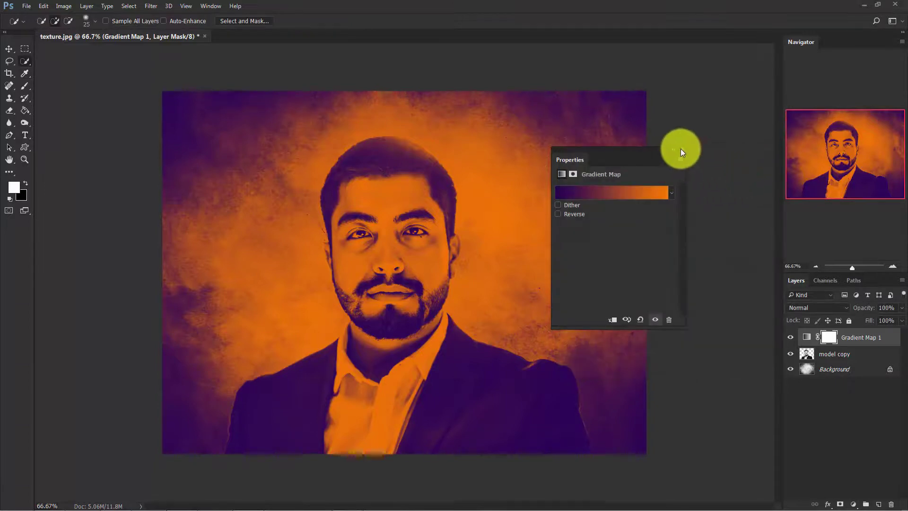
- Set Gradient Map 1 to Soft Light blend mode at 50% opacity
{"action": "left_click", "coordinate": [679, 149]}
{"action": "key", "text": "w"}
{"action": "left_click", "coordinate": [808, 307]}
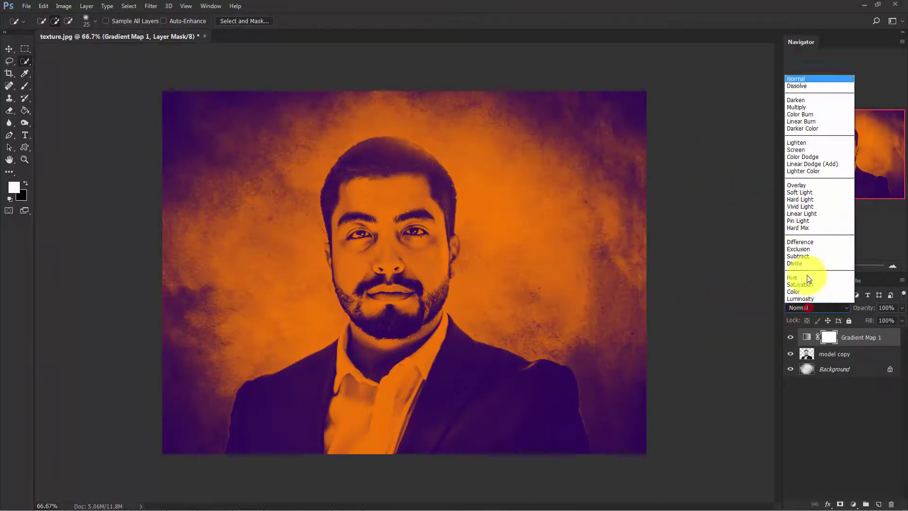
{"action": "left_click", "coordinate": [798, 192]}
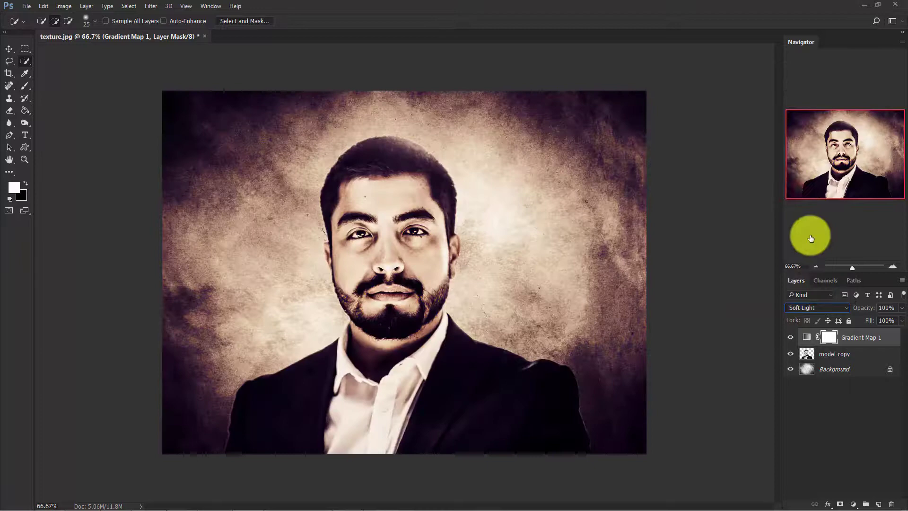
{"action": "left_click", "coordinate": [901, 309]}
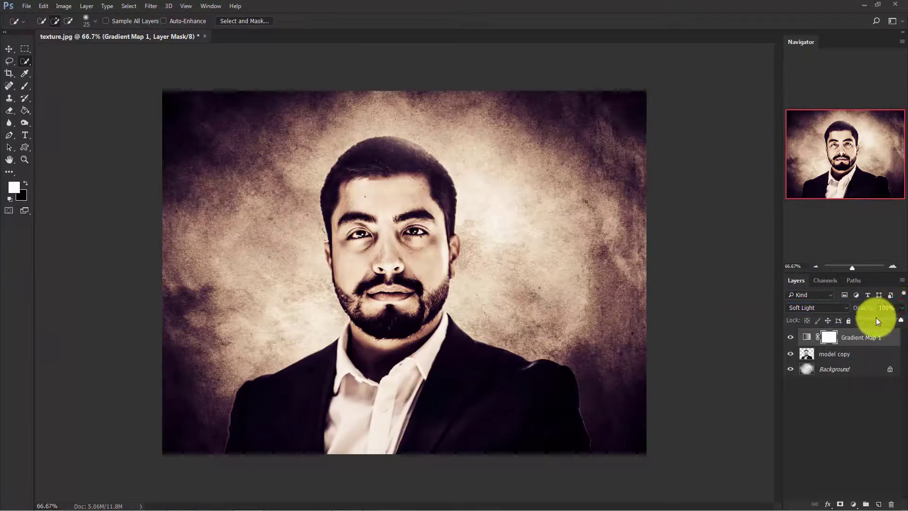
{"action": "left_click", "coordinate": [875, 317]}
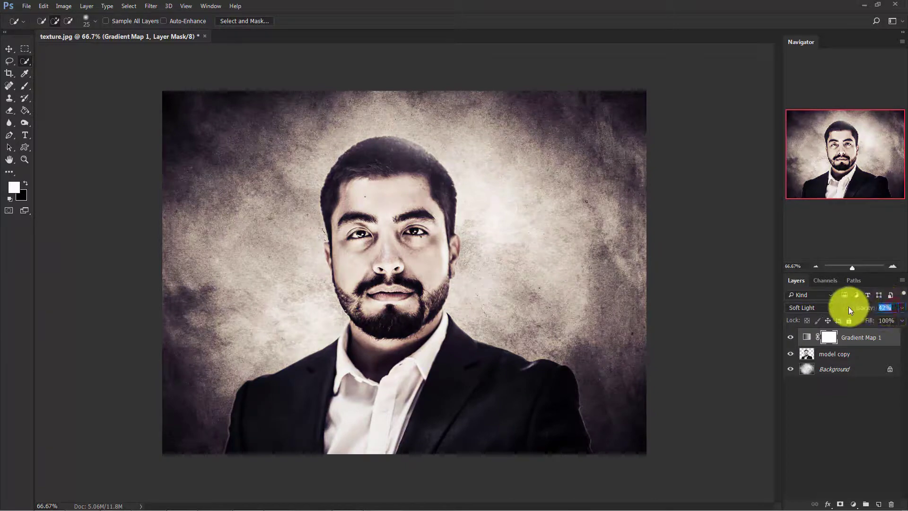
{"action": "type", "text": "50"}
{"action": "key", "text": "Return"}
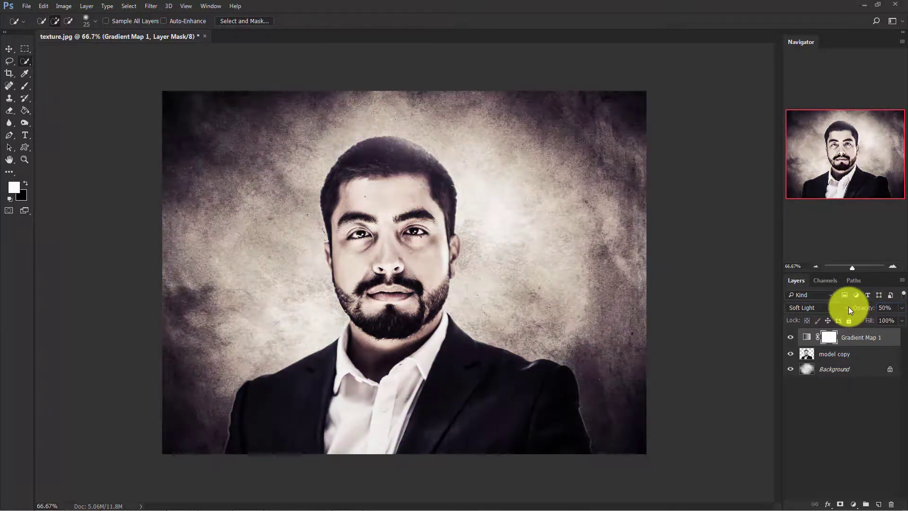
{"action": "left_click", "coordinate": [860, 413]}
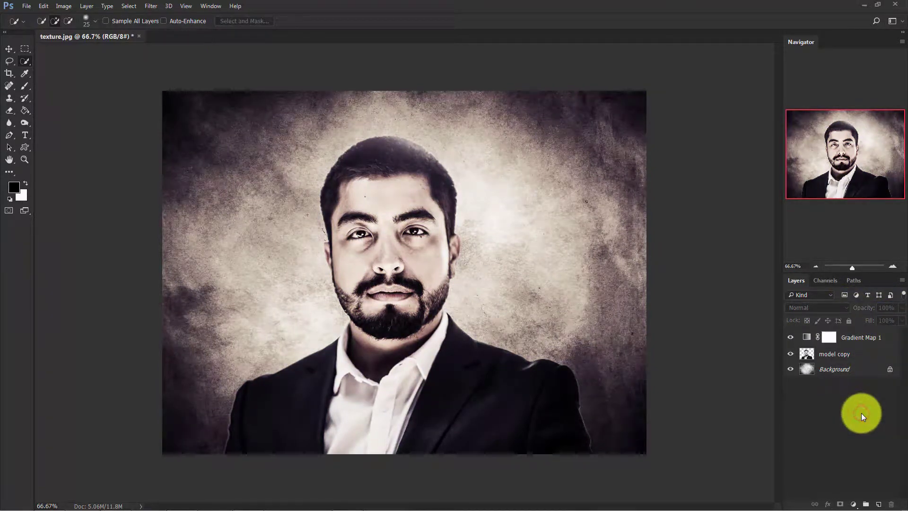